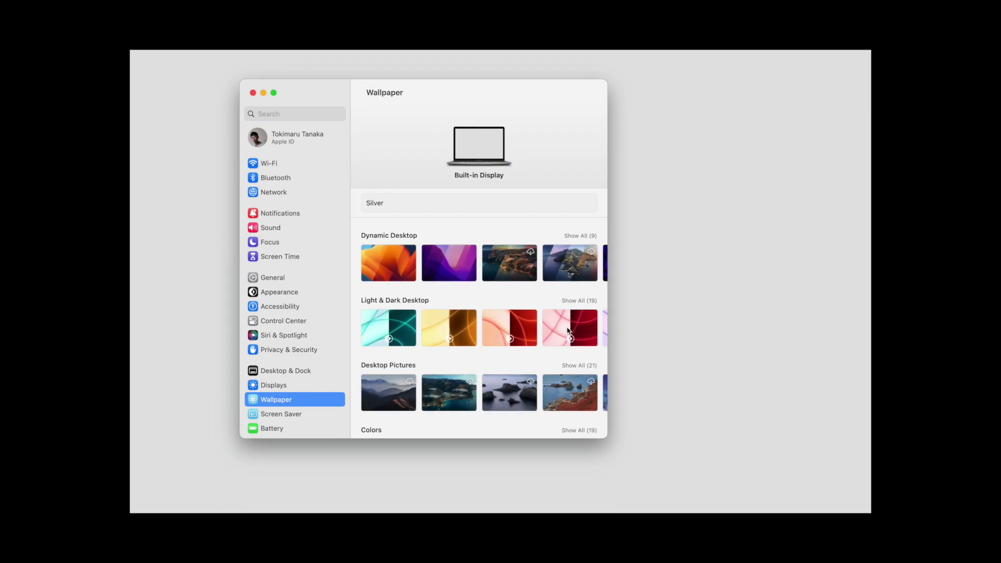
# Set the desktop wallpaper to the solid colour Black and close the settings window.
pyautogui.click(463, 391)
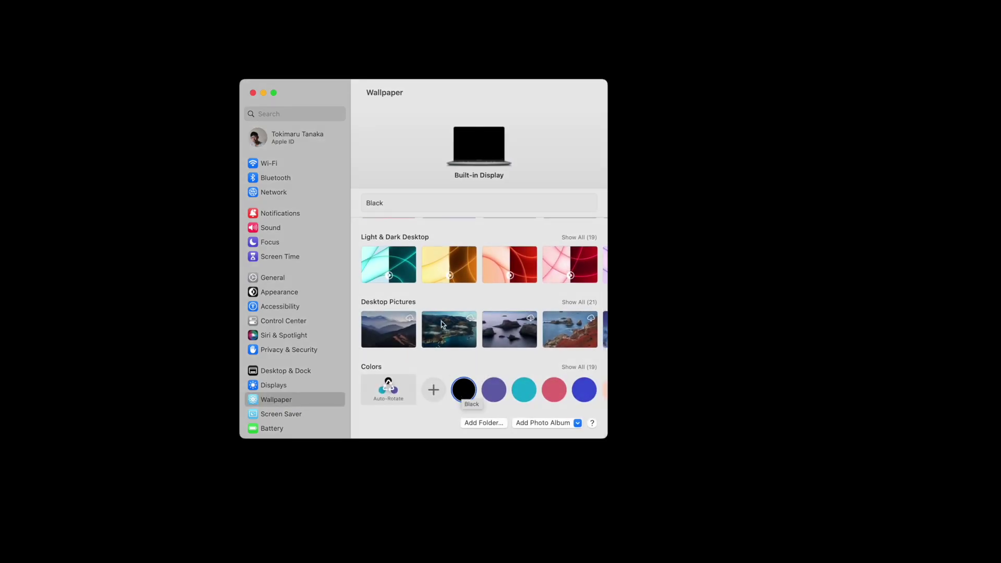
pyautogui.click(253, 94)
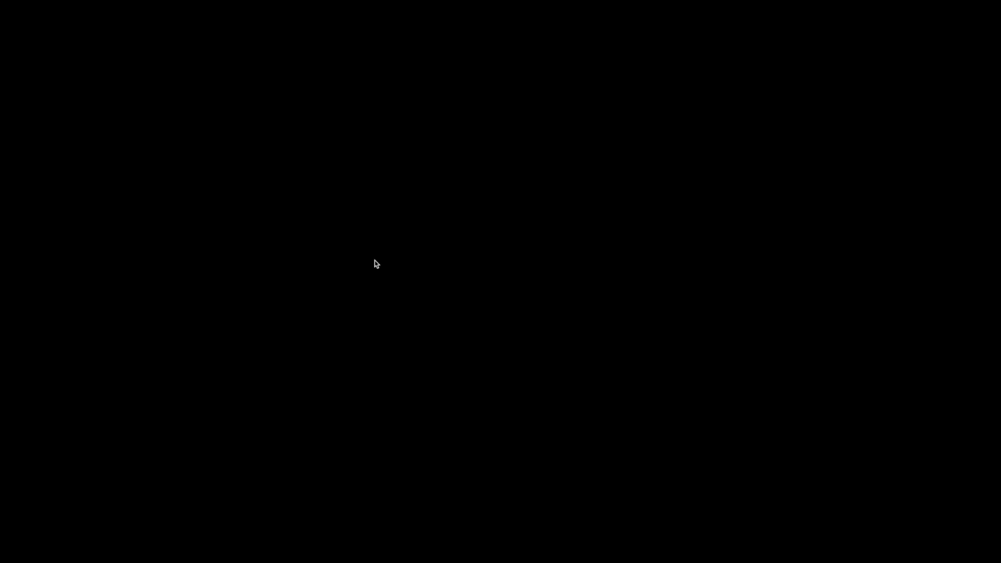
# Reveal the hidden Dock and the hidden menu bar to look over their contents.
pyautogui.moveTo(554, 558)
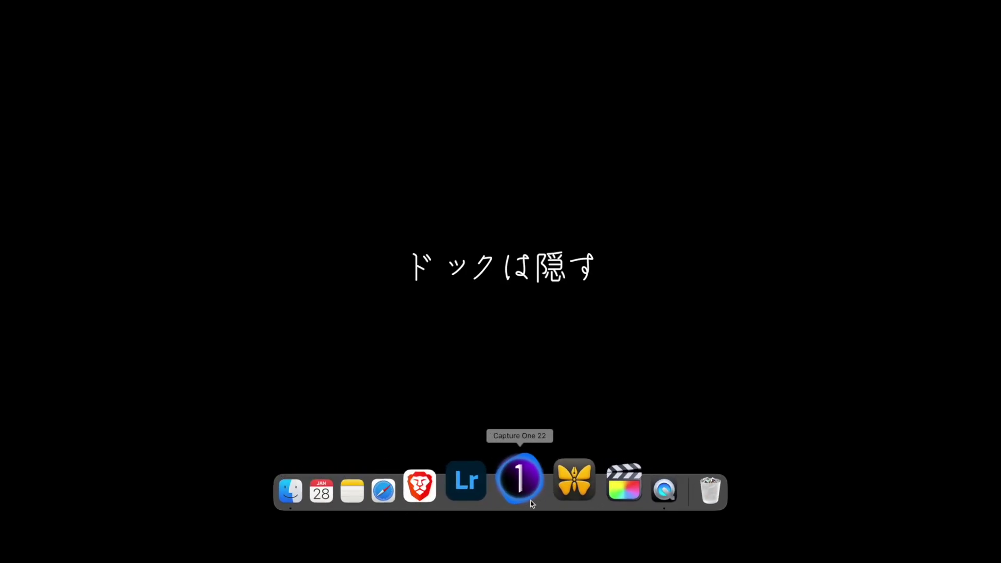
pyautogui.moveTo(496, 560)
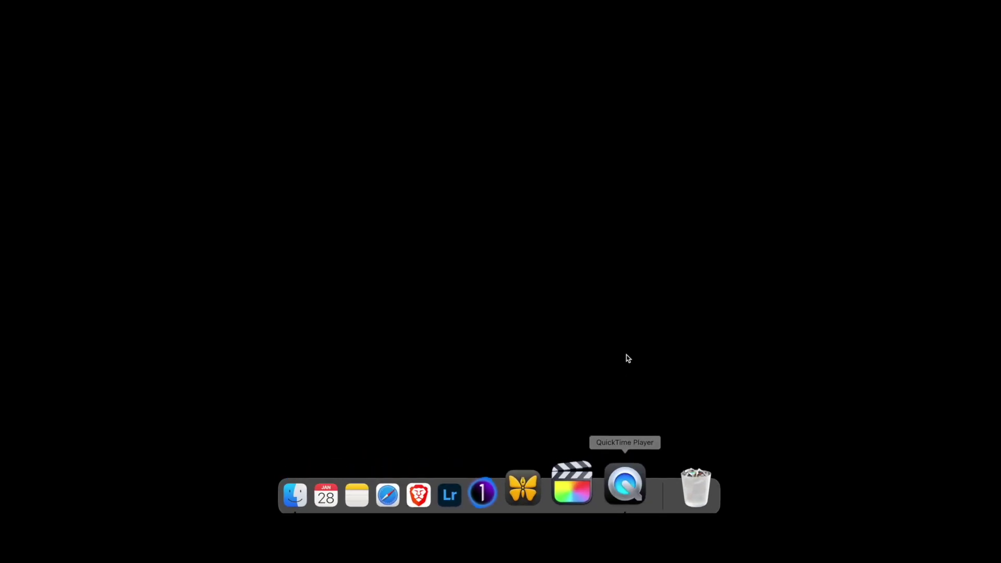
pyautogui.moveTo(693, 53)
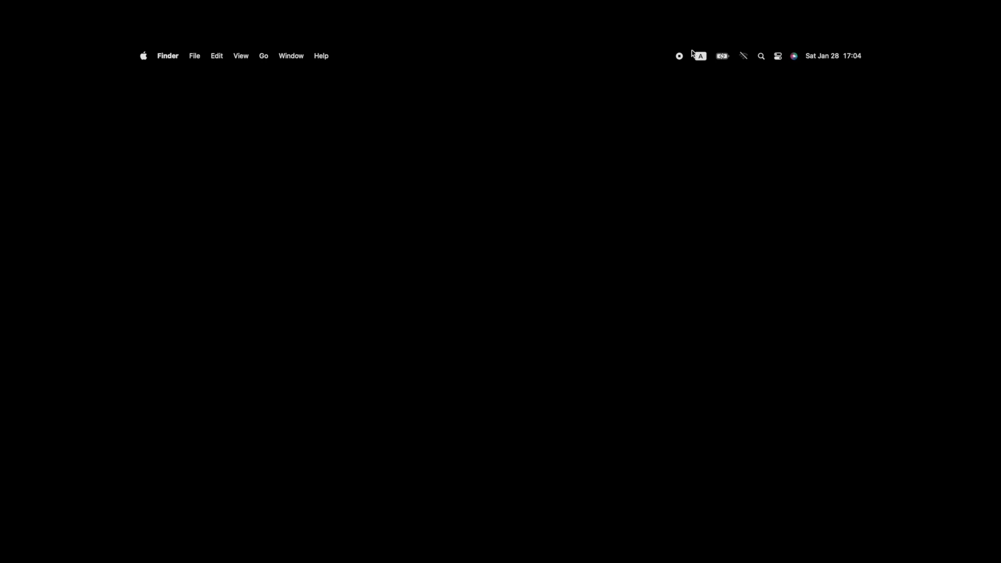
pyautogui.moveTo(596, 54)
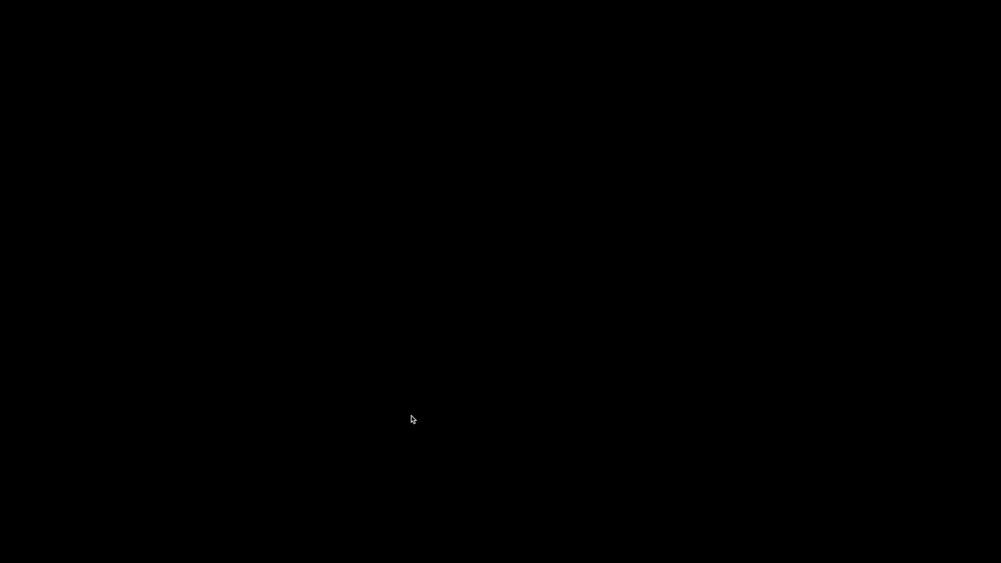
# Open a new Finder window and look through the Documents, Downloads and Movies folders.
pyautogui.press('super+n')
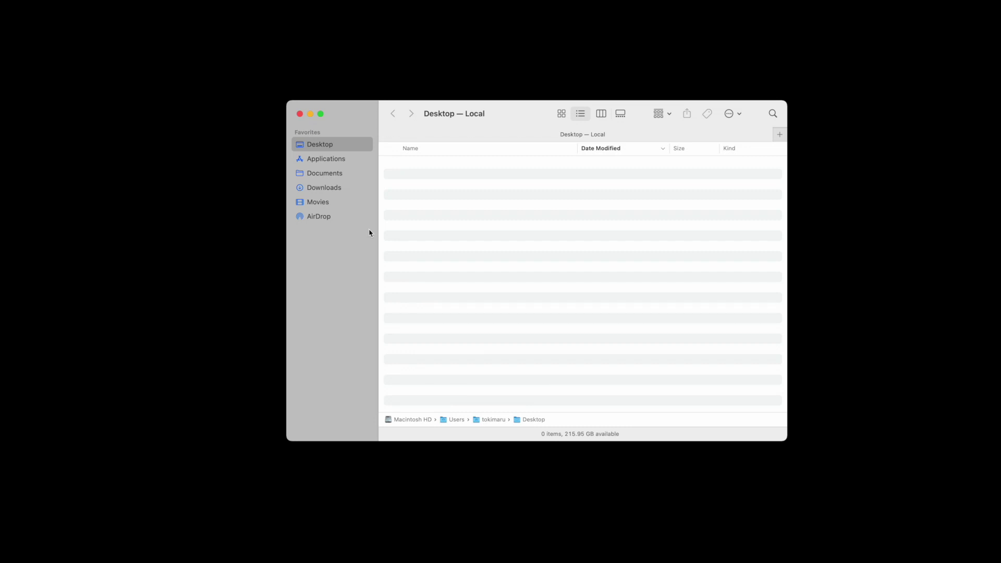
pyautogui.click(347, 178)
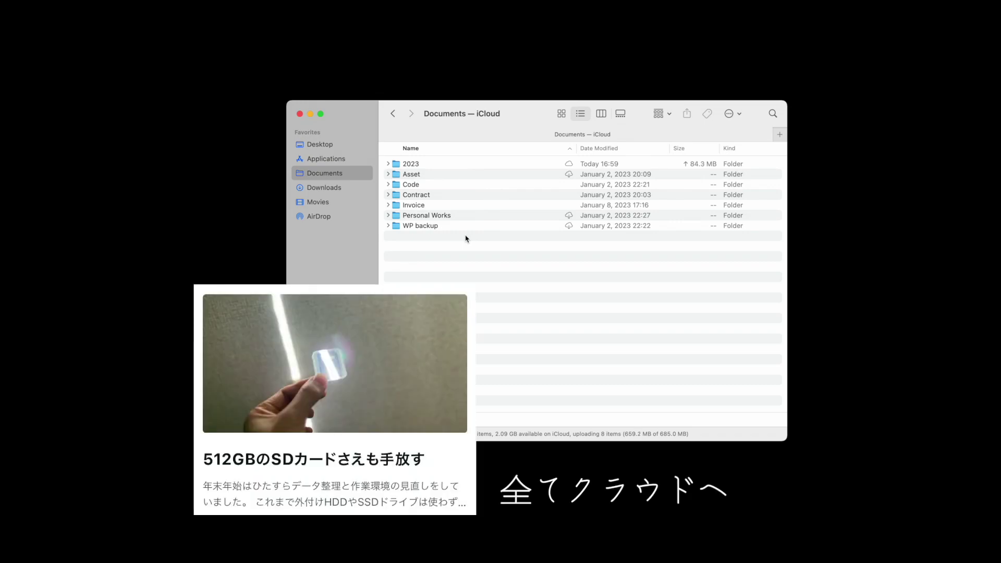
pyautogui.click(325, 187)
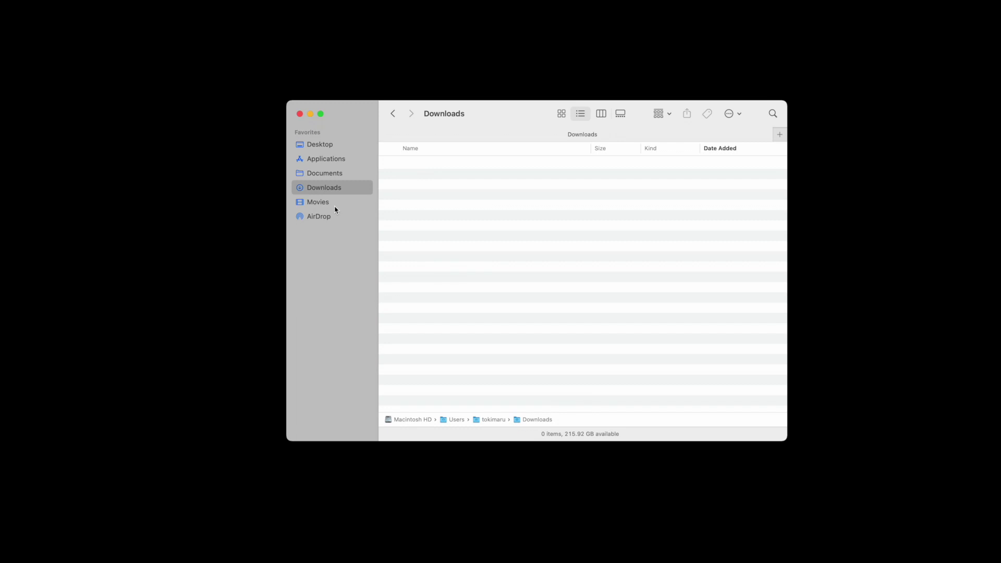
pyautogui.click(334, 207)
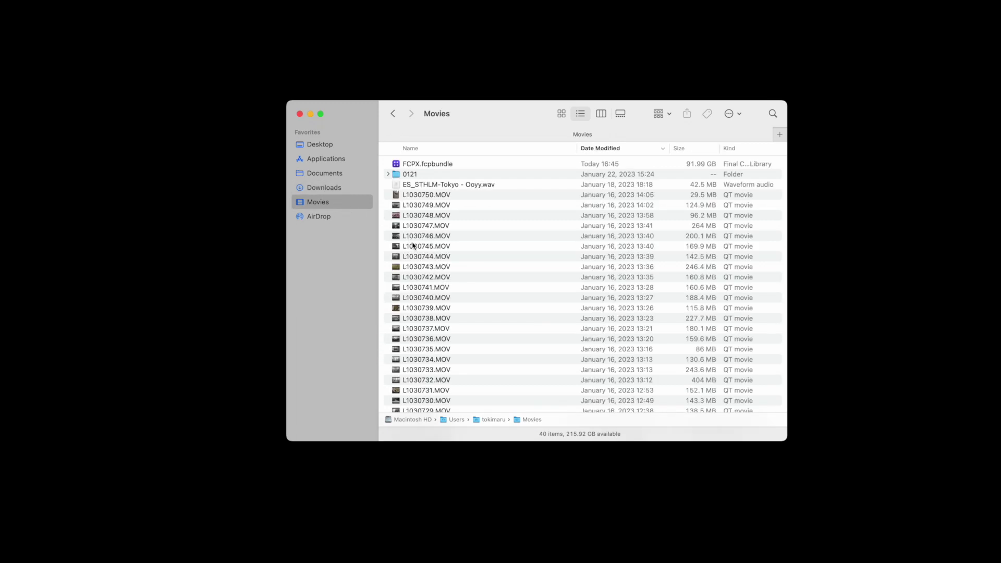
pyautogui.scroll(-3, 413, 246)
pyautogui.scroll(4, 413, 245)
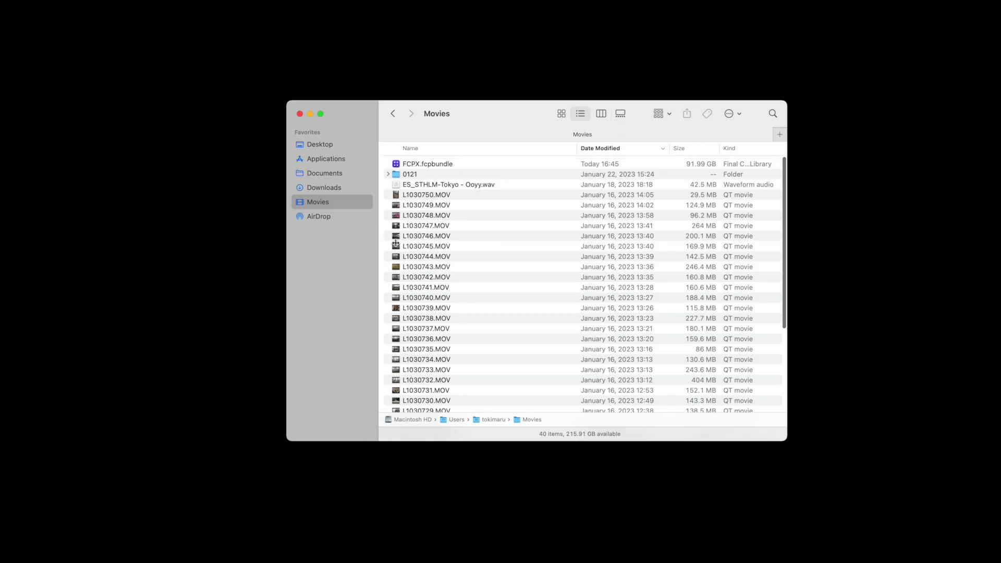
pyautogui.click(320, 219)
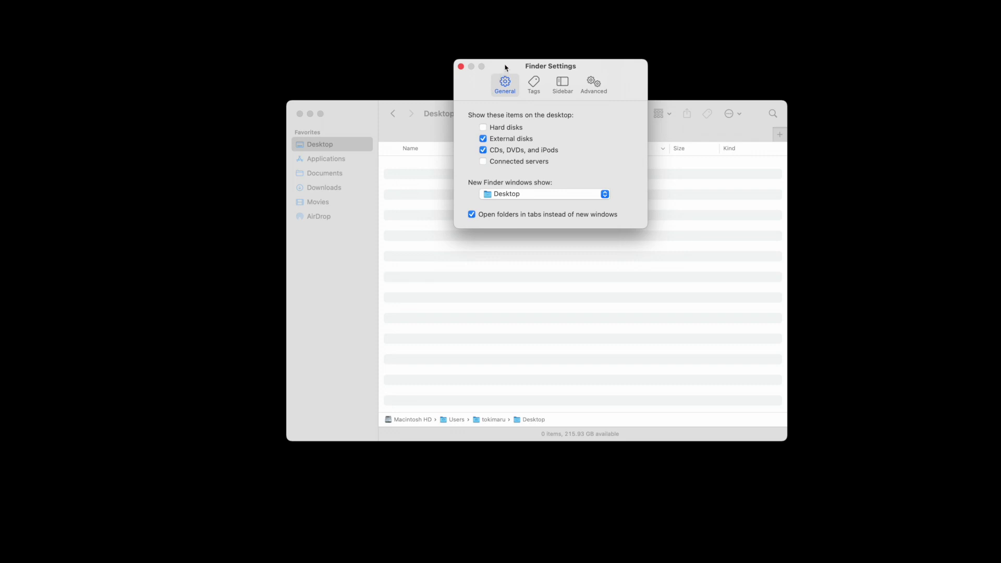
# Review the Tags, General, Sidebar and Advanced sections of the Finder settings and close them.
pyautogui.click(533, 87)
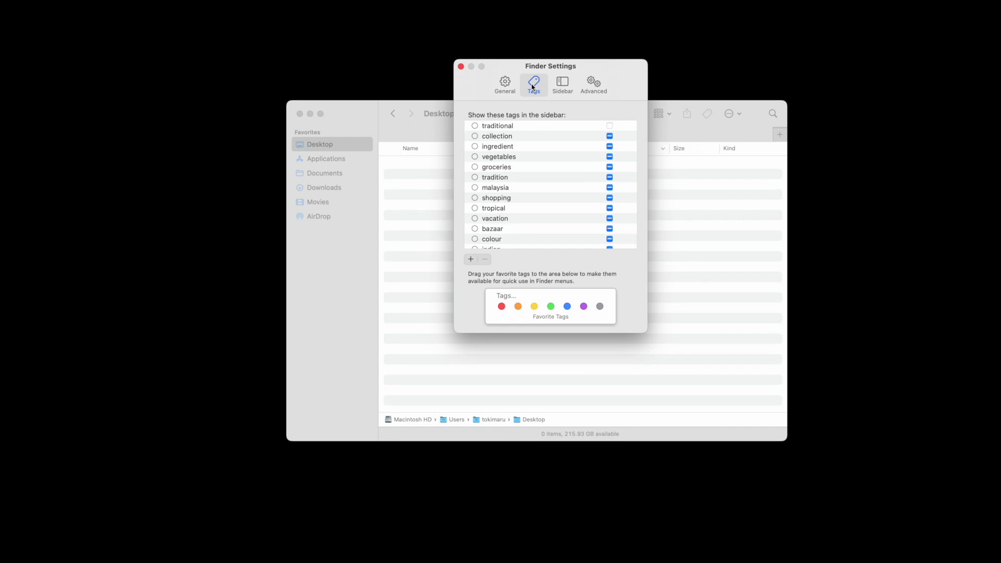
pyautogui.click(505, 85)
pyautogui.click(562, 86)
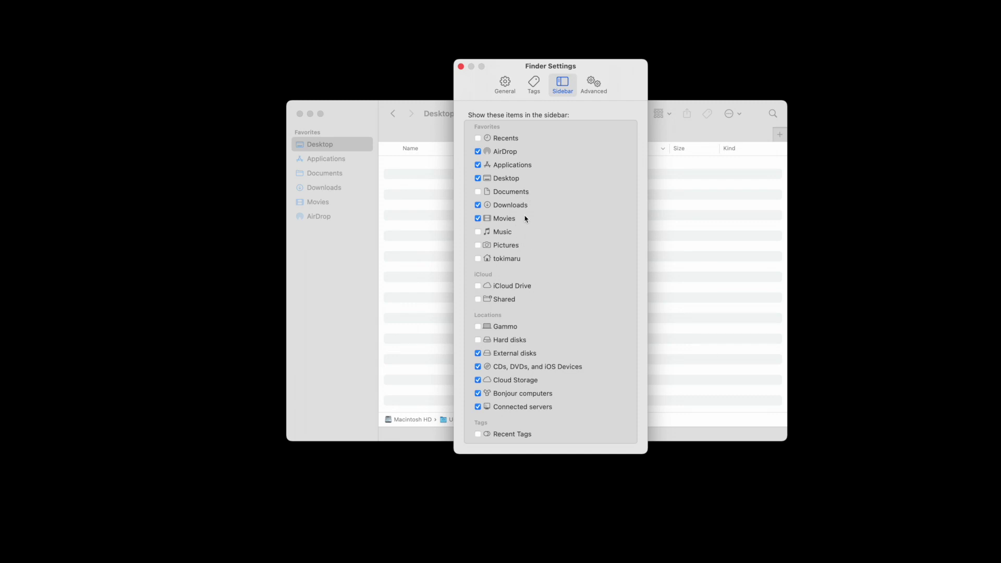
pyautogui.click(594, 83)
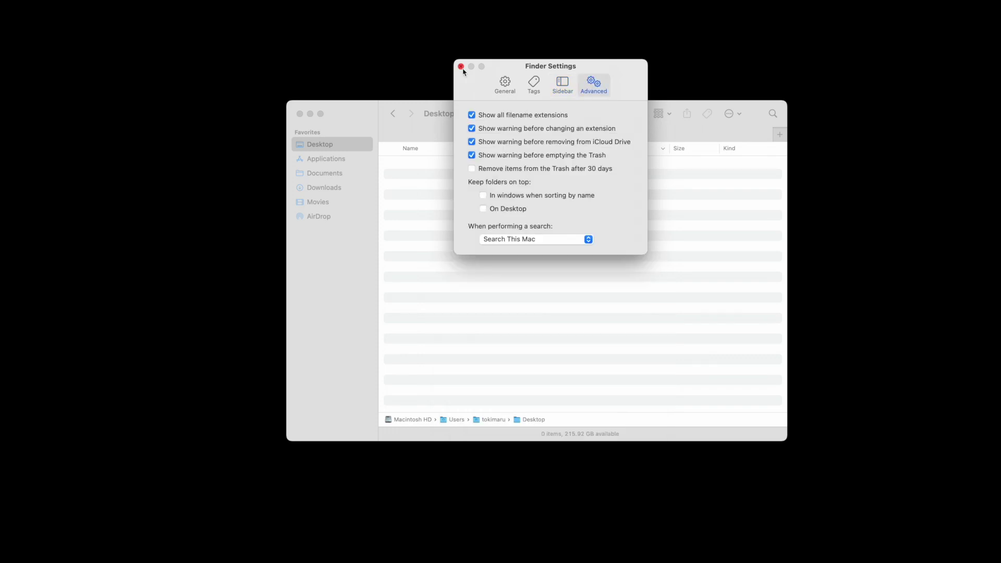
pyautogui.click(461, 67)
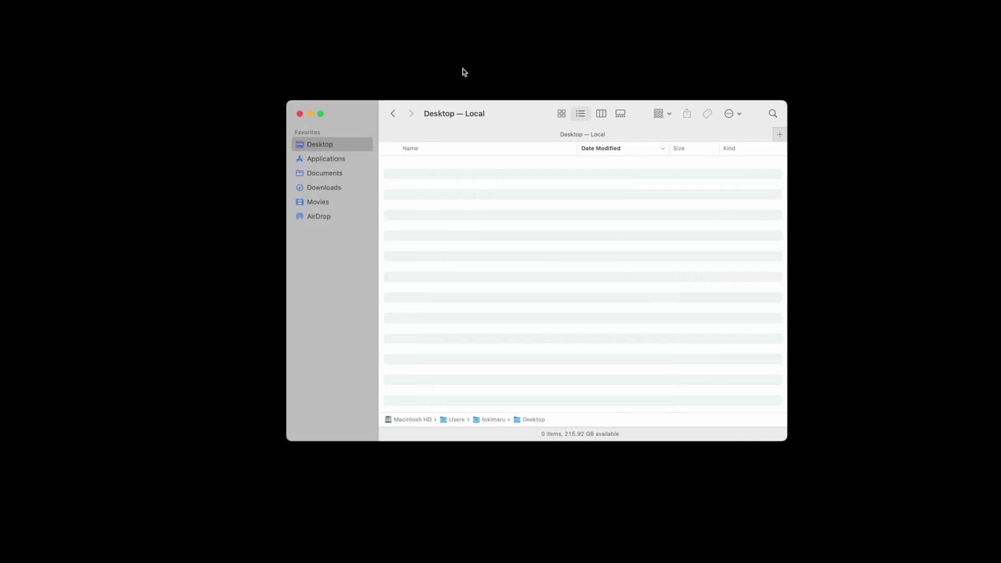
# Show the view options and compare those of the Desktop folder window with those of the desktop itself.
pyautogui.rightClick(411, 81)
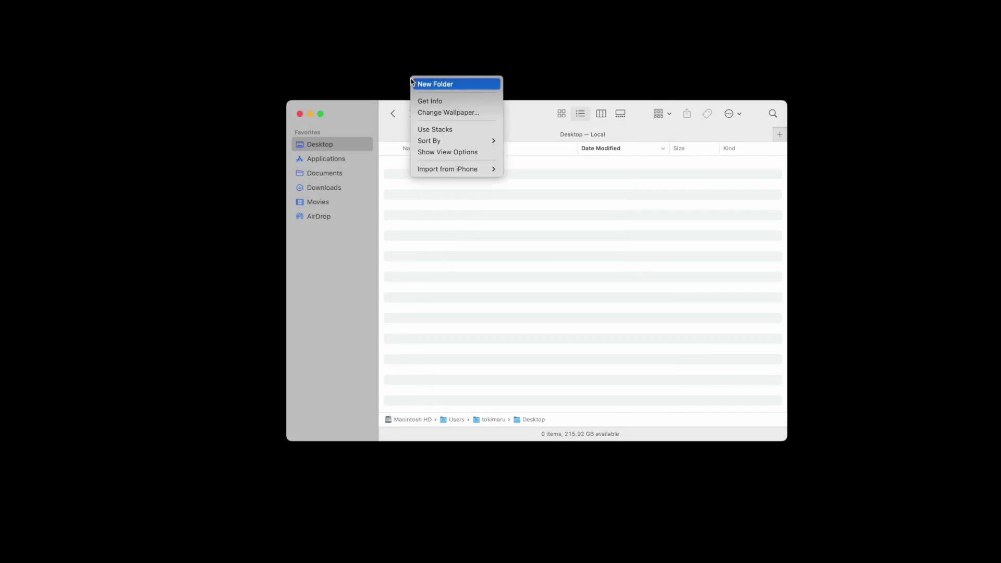
pyautogui.click(447, 157)
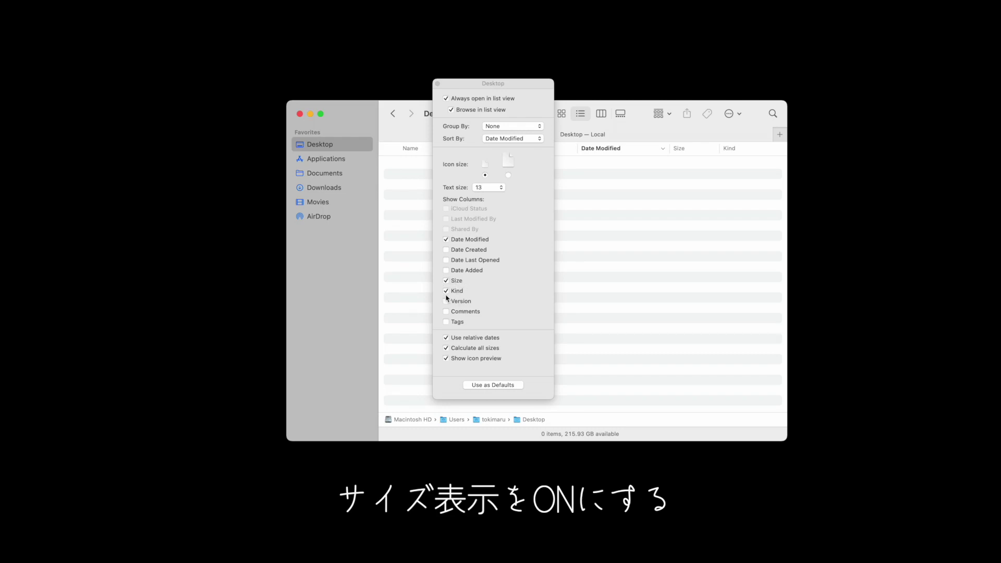
pyautogui.click(227, 259)
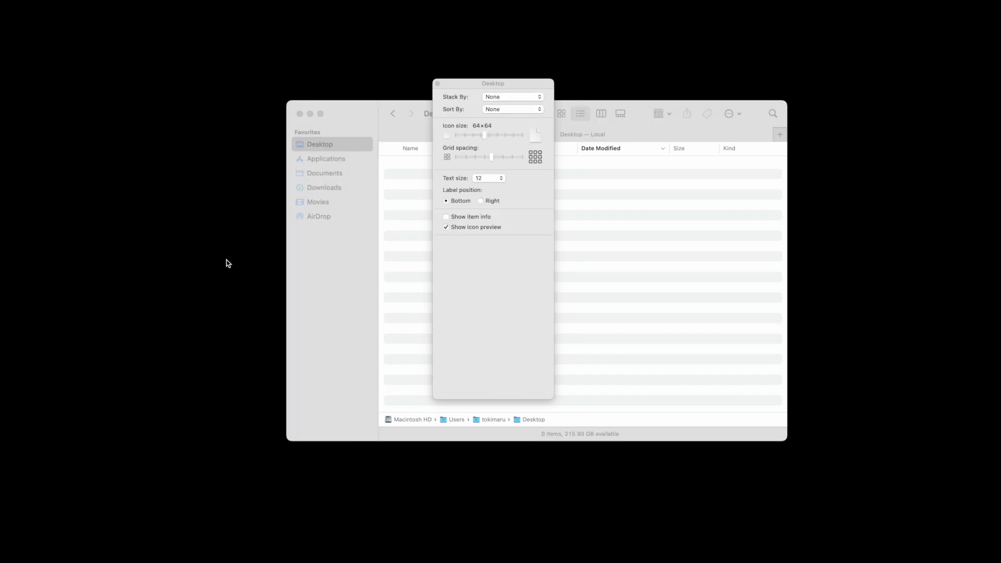
# Capture a screenshot of the area covering part of the Finder window and the view options.
pyautogui.press('super+shift+4')
pyautogui.moveTo(235, 89); pyautogui.dragTo(447, 262)
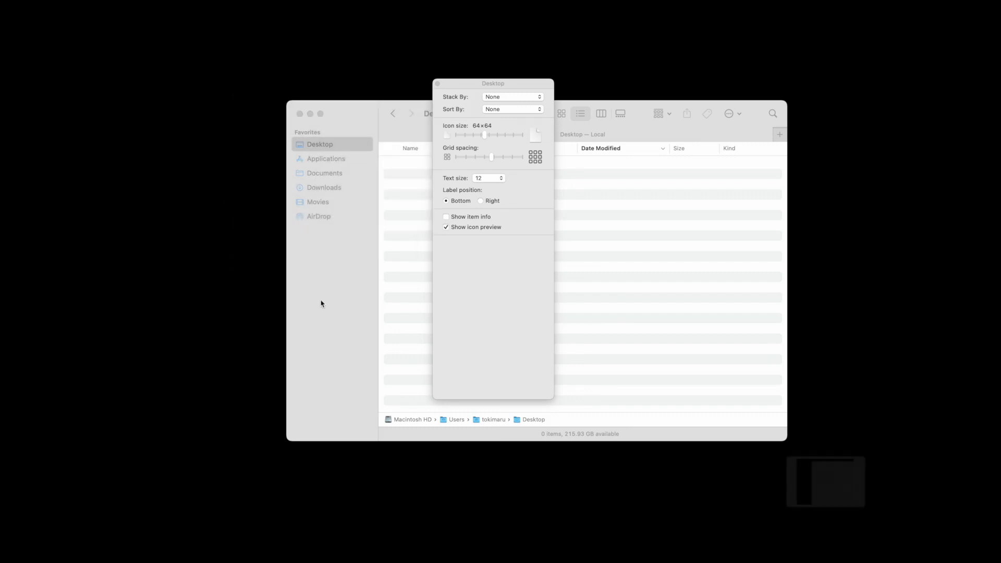
pyautogui.click(665, 207)
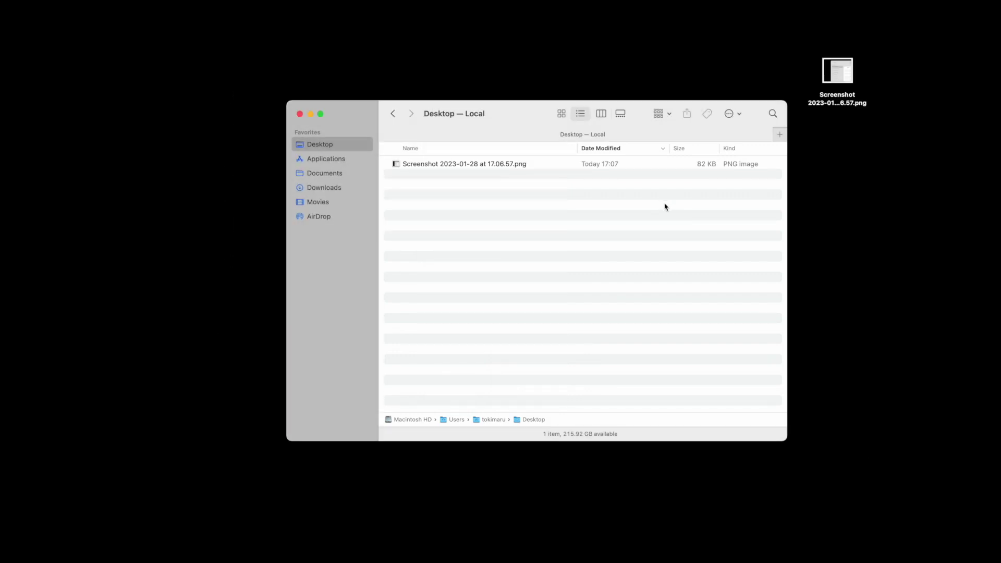
# Check the Desktop folder's view options and compare its icon view with its list view.
pyautogui.press('super+j')
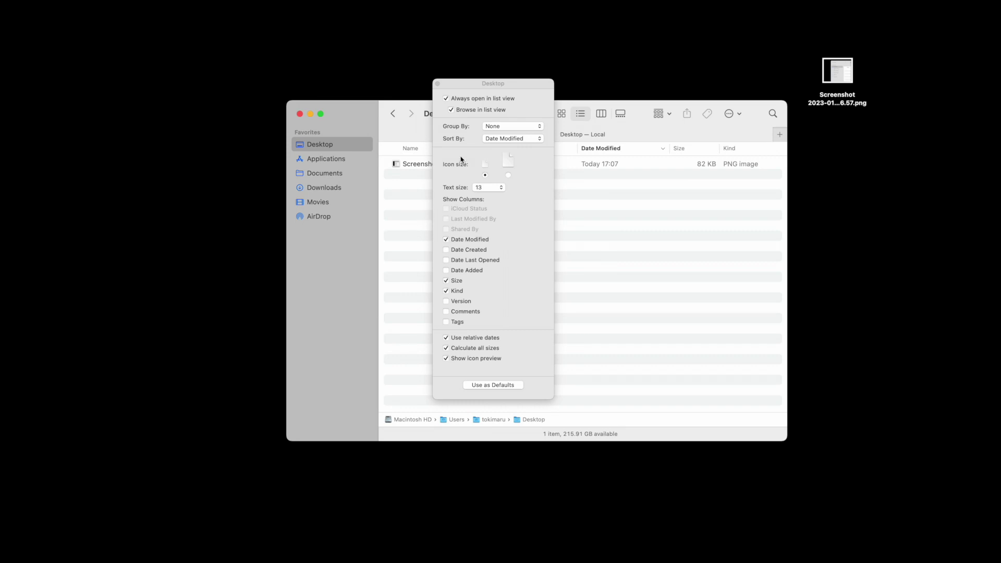
pyautogui.click(438, 84)
pyautogui.click(561, 118)
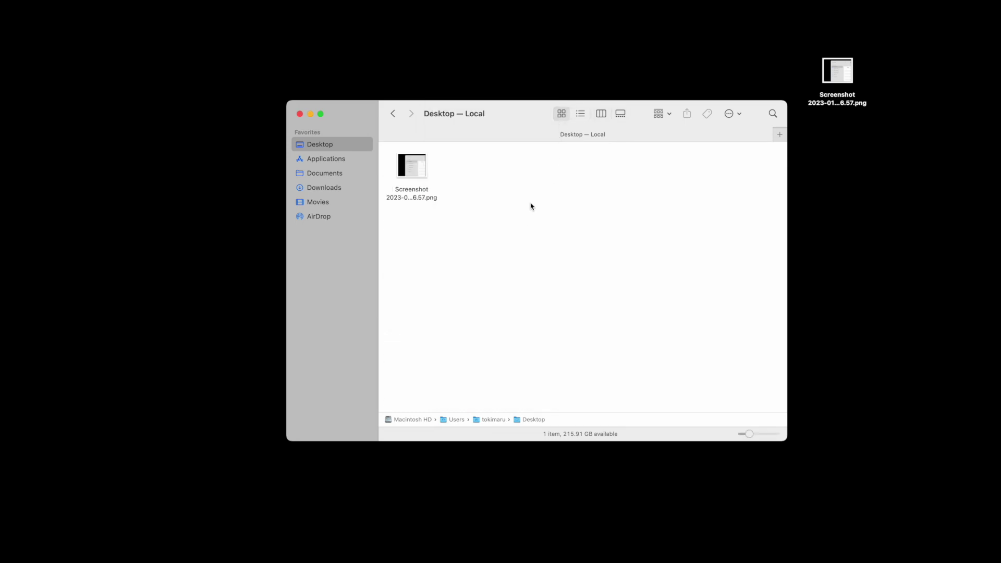
pyautogui.click(580, 113)
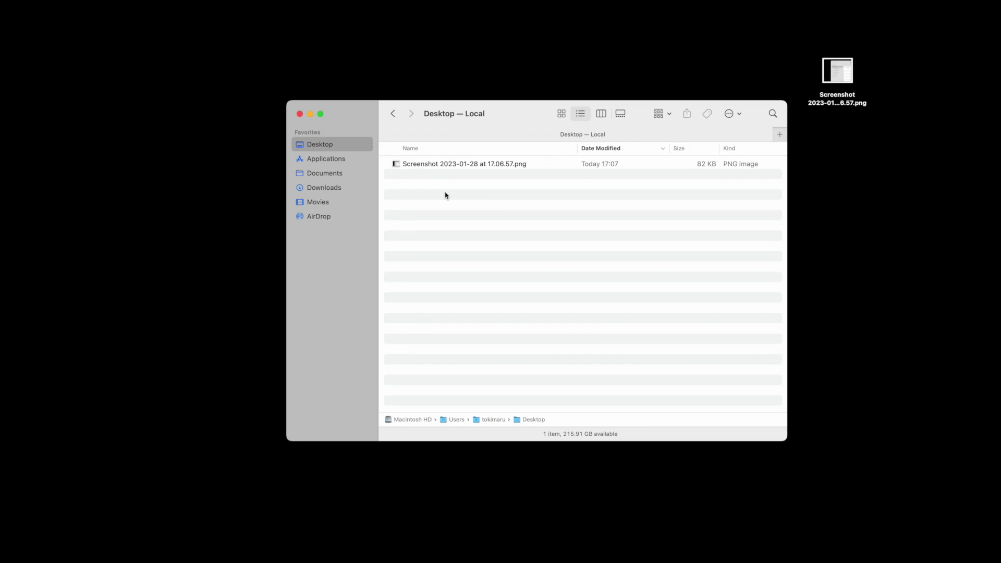
# Check the Calculate all sizes option for the Desktop folder, and view the Documents folder before closing the Finder window.
pyautogui.press('super+j')
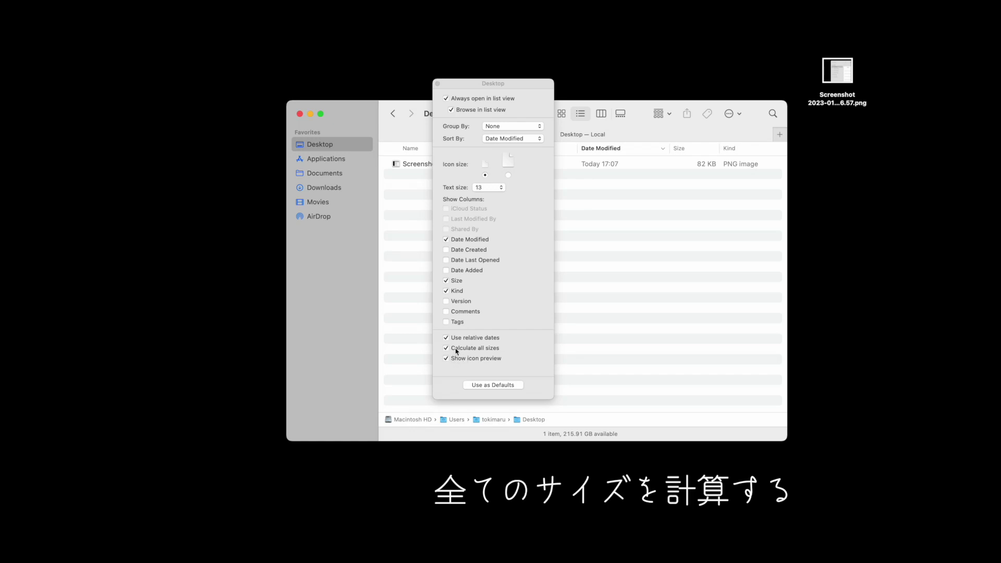
pyautogui.press('super+j')
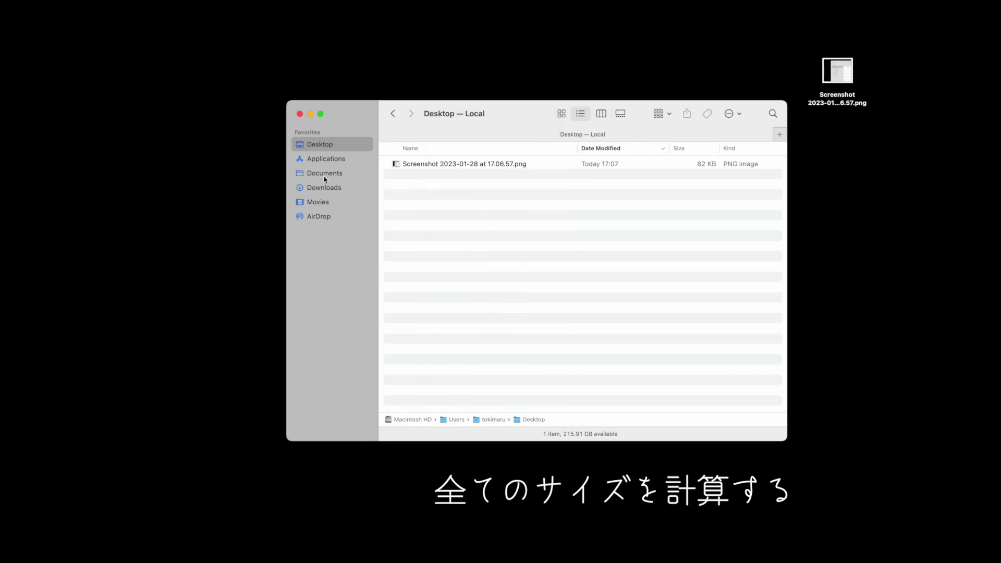
pyautogui.click(323, 174)
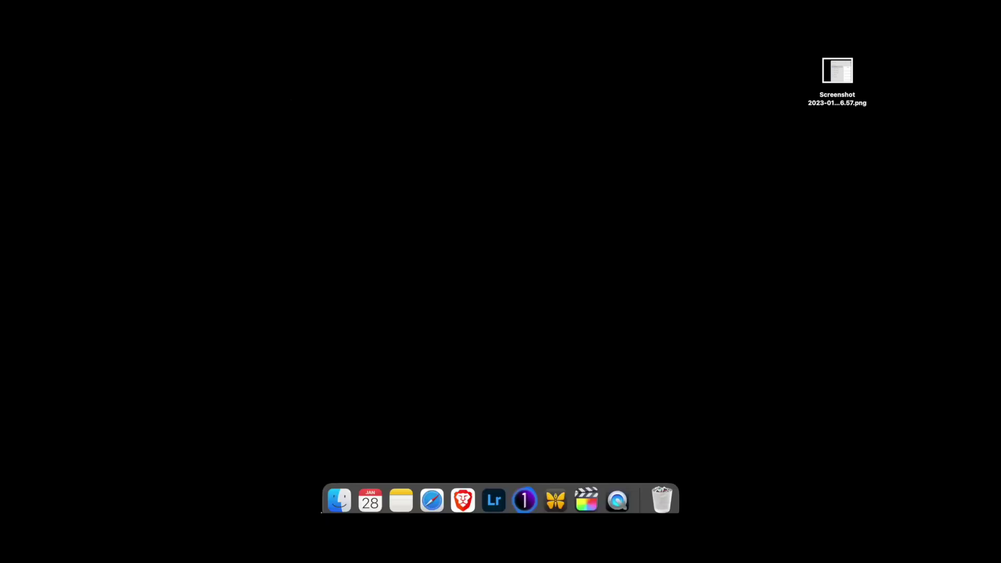
pyautogui.click(300, 114)
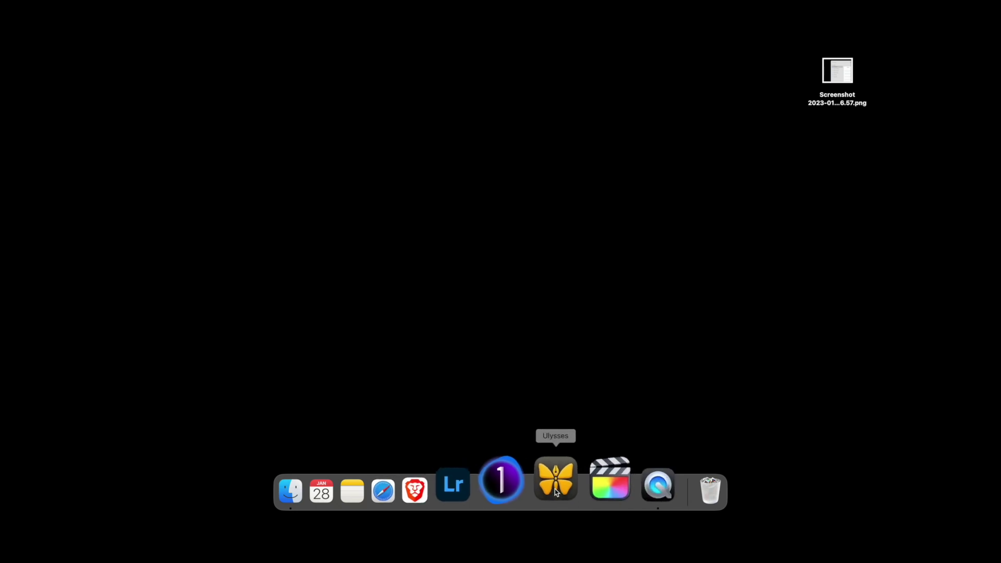
# Switch to Ulysses and open the blog group with the library sidebar shown.
pyautogui.click(557, 491)
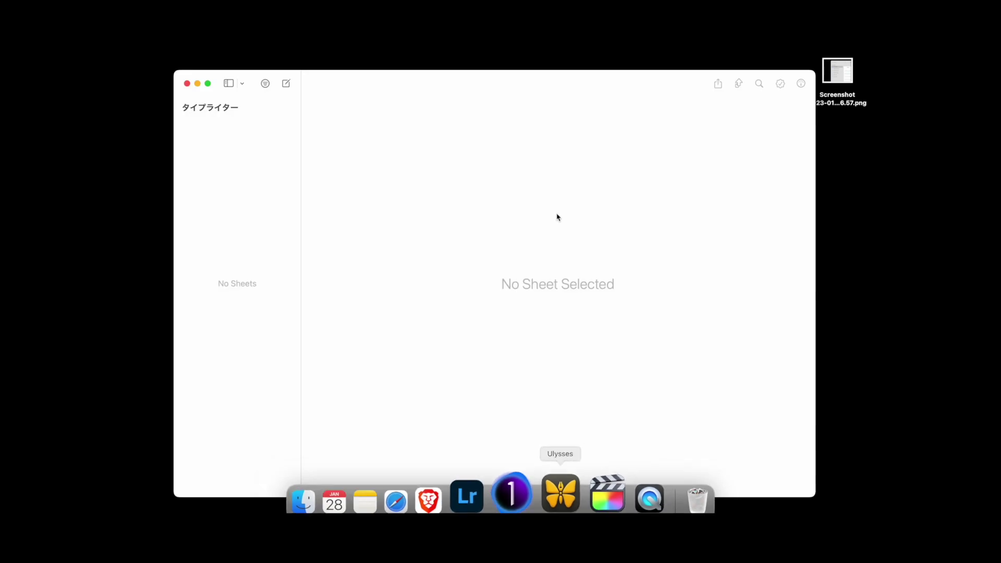
pyautogui.click(230, 86)
pyautogui.click(229, 87)
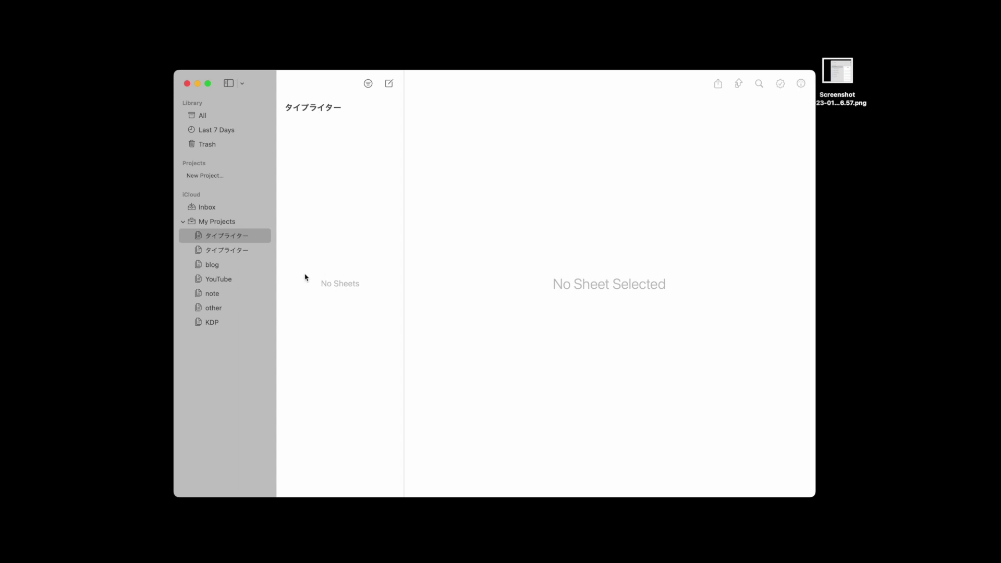
pyautogui.click(246, 267)
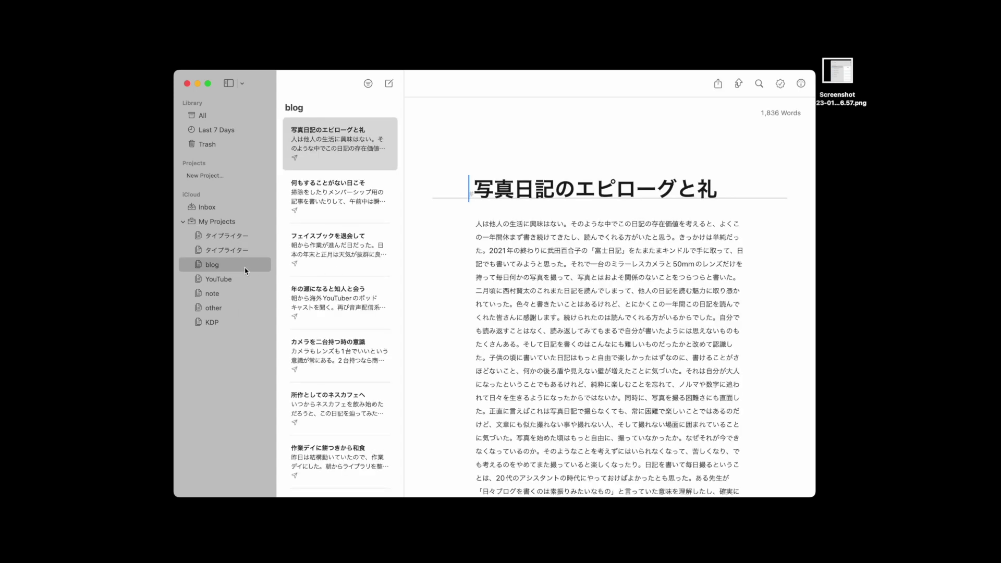
# Browse the sheets in the blog group, opening several entries to view their text.
pyautogui.scroll(-1, 314, 252)
pyautogui.click(320, 239)
pyautogui.scroll(-5, 321, 245)
pyautogui.click(323, 252)
pyautogui.scroll(-4, 329, 248)
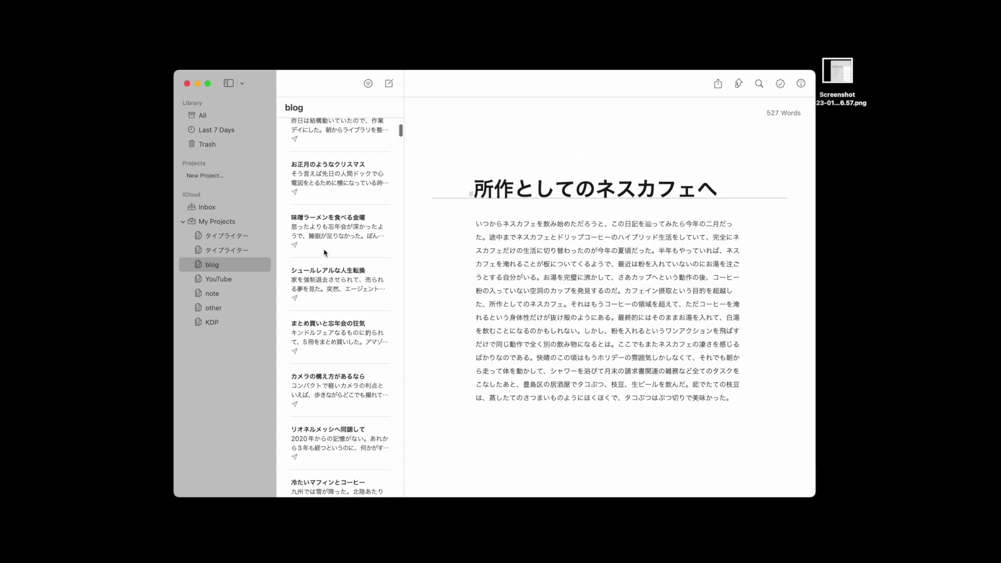
pyautogui.click(332, 234)
pyautogui.scroll(-3, 332, 234)
pyautogui.click(332, 234)
pyautogui.press('ctrl+super+f')
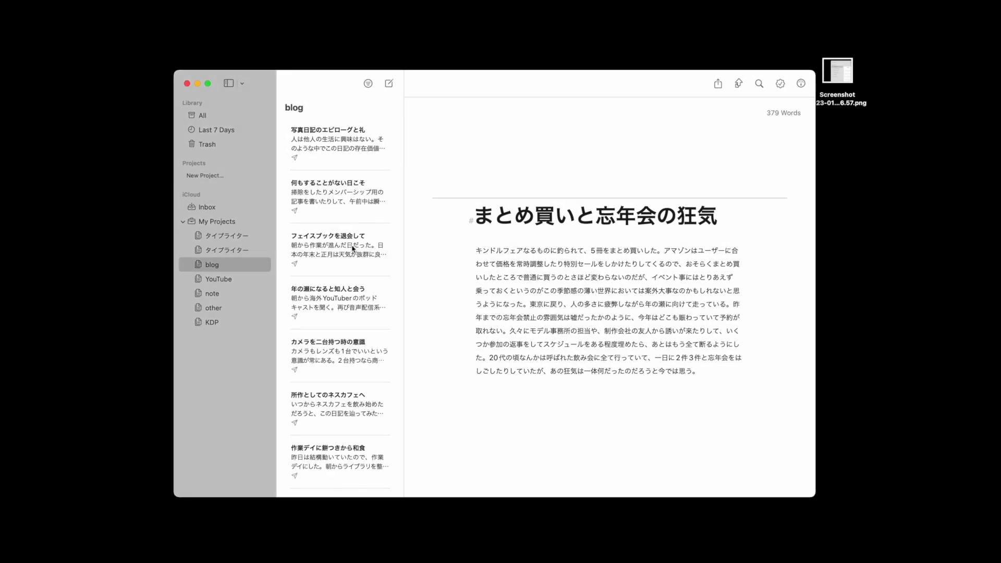
# Switch to Final Cut Pro and check the available actions for the shibuya event, leaving it as it is.
pyautogui.click(584, 485)
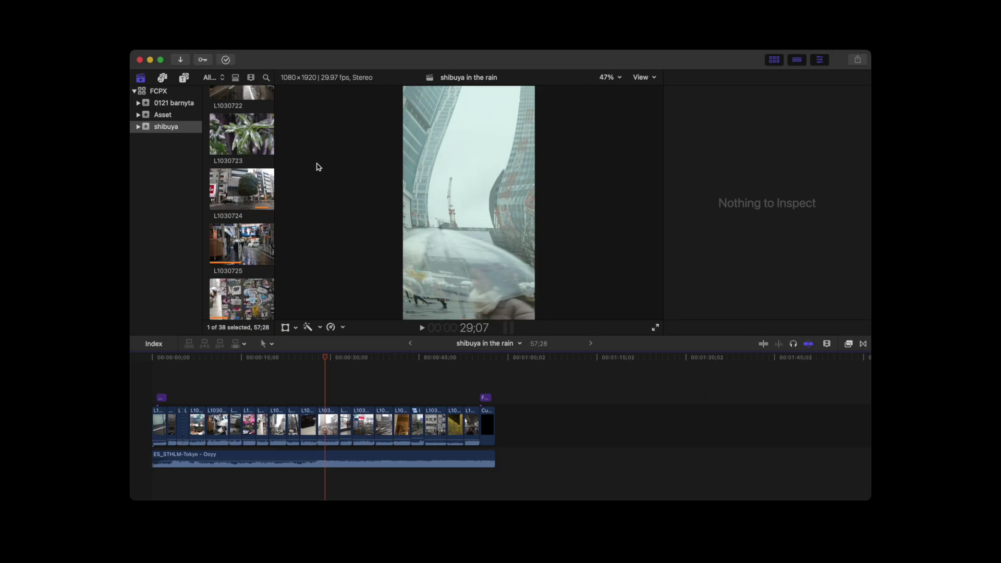
pyautogui.rightClick(175, 128)
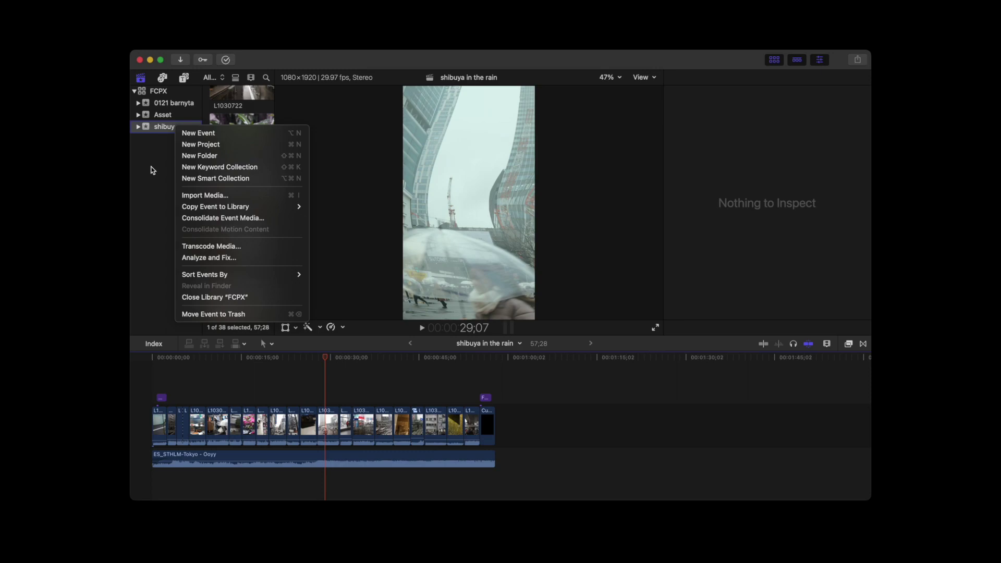
pyautogui.click(152, 167)
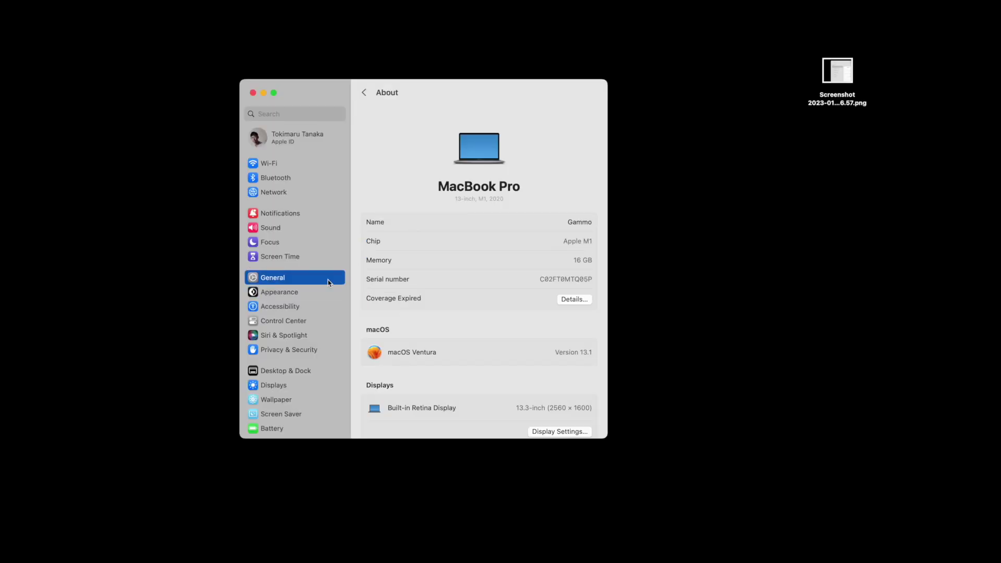
# Open the storage settings from the Mac's About page, check how much space Documents takes, and quit System Settings.
pyautogui.scroll(-5, 416, 285)
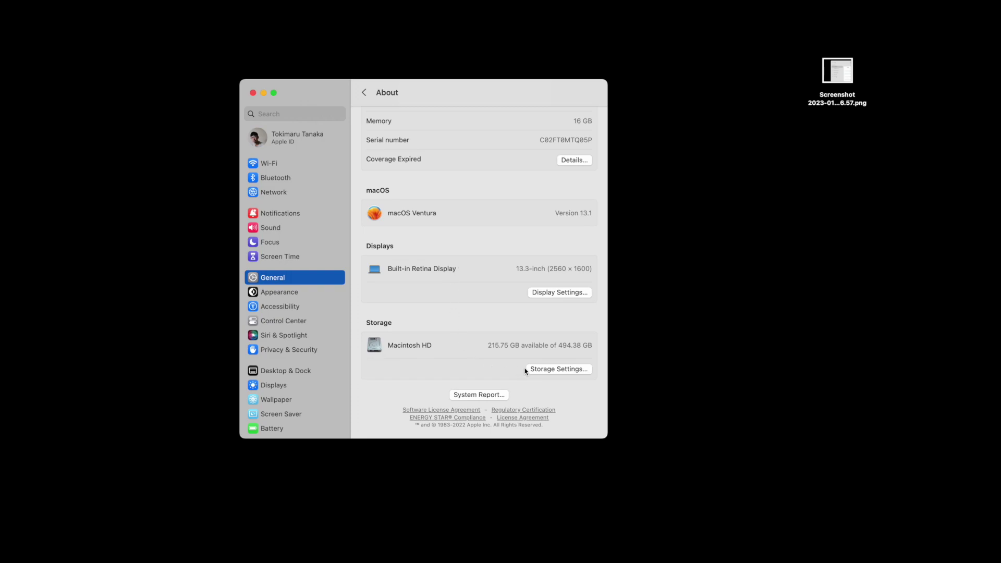
pyautogui.click(551, 372)
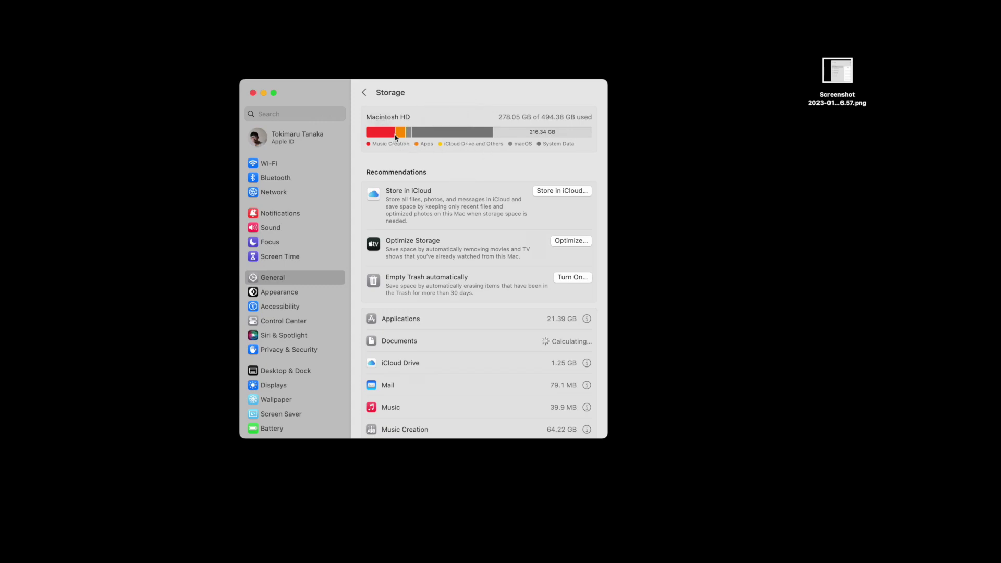
pyautogui.moveTo(401, 132)
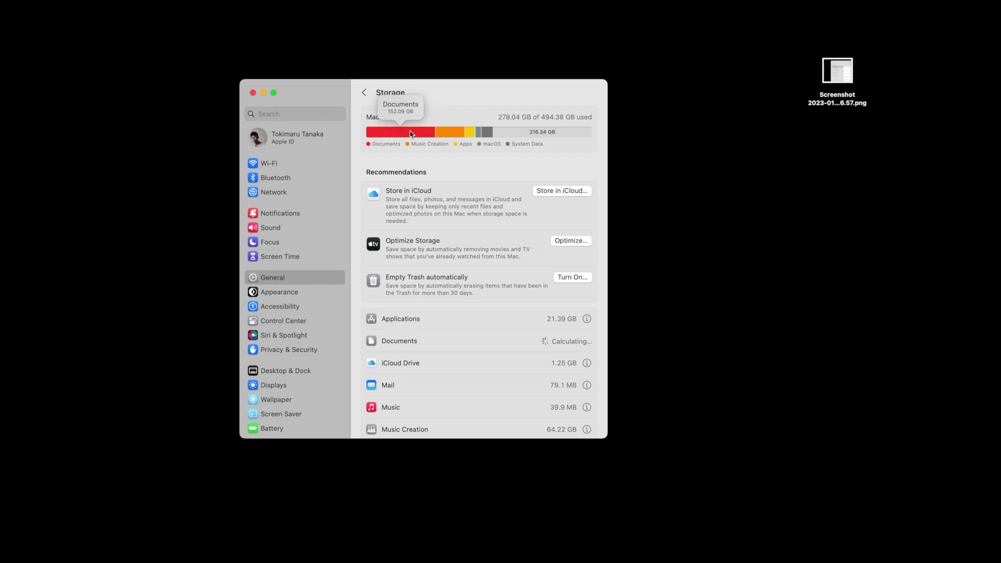
pyautogui.press('super+q')
# Switch to Lightroom, show the selected photo's info in the 2023 album, and check the cloud storage usage.
pyautogui.click(494, 493)
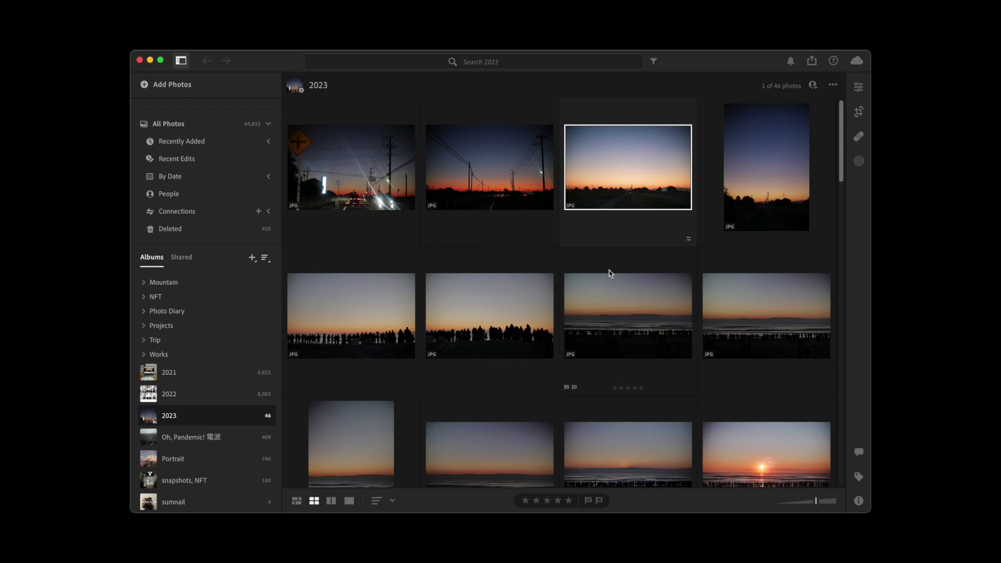
pyautogui.click(858, 501)
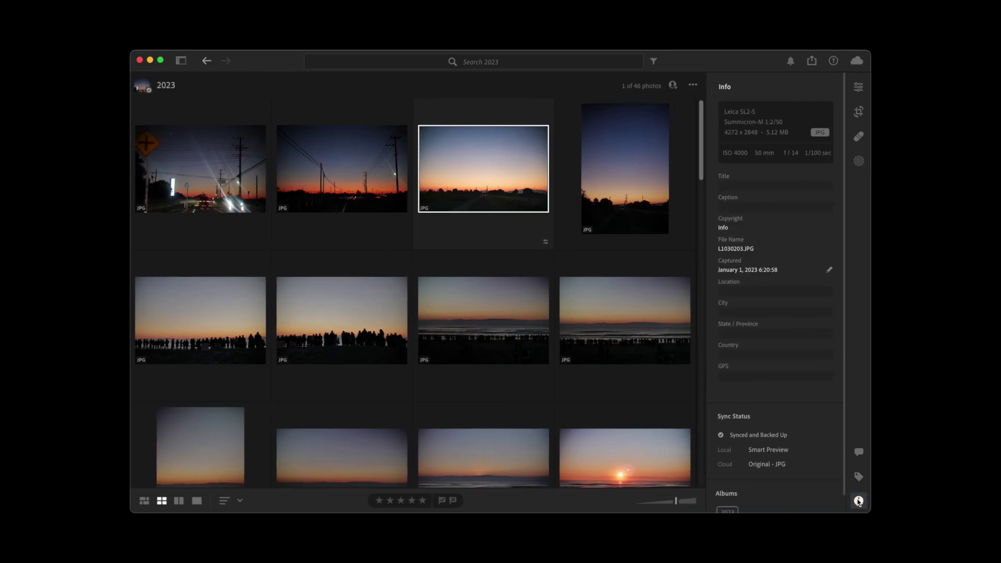
pyautogui.click(852, 63)
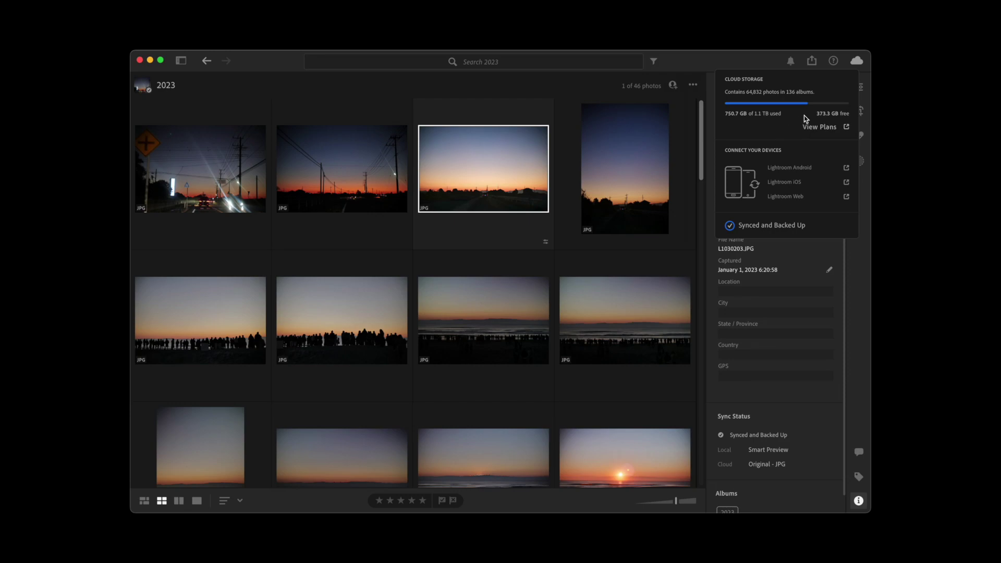
pyautogui.click(857, 61)
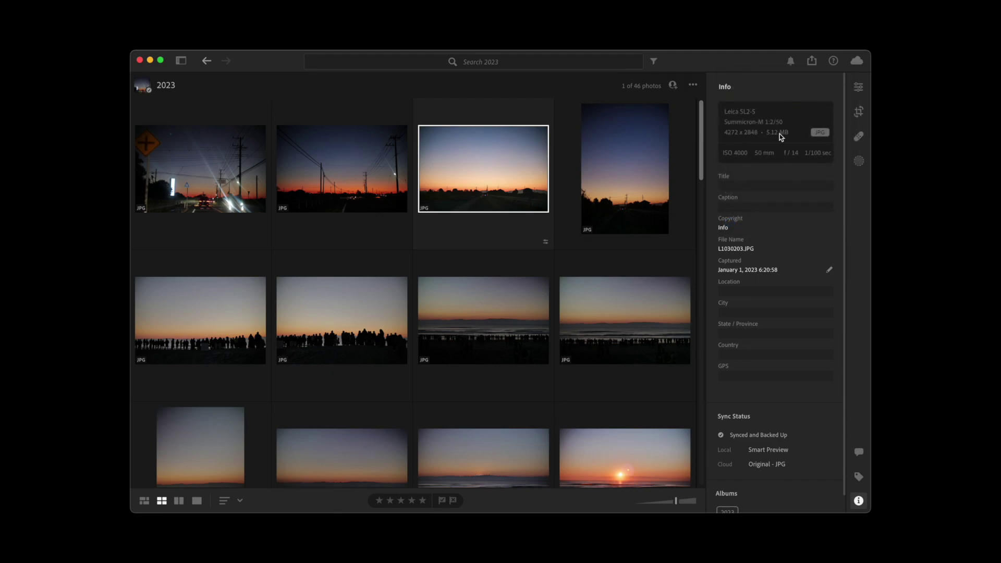
# Examine the camera, lens, exposure and sync details of several sunrise photos in the 2023 album.
pyautogui.scroll(-1, 765, 213)
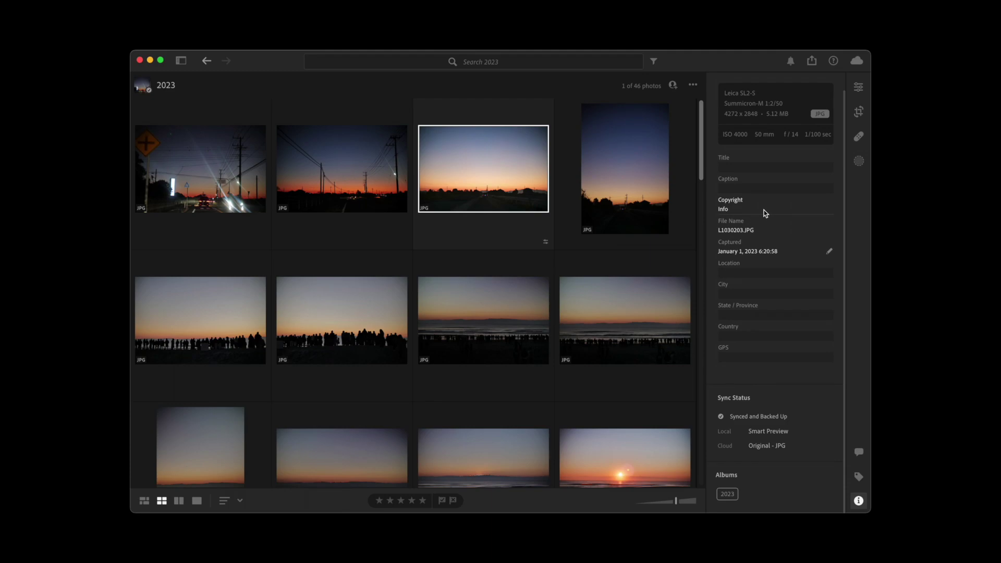
pyautogui.scroll(1, 765, 213)
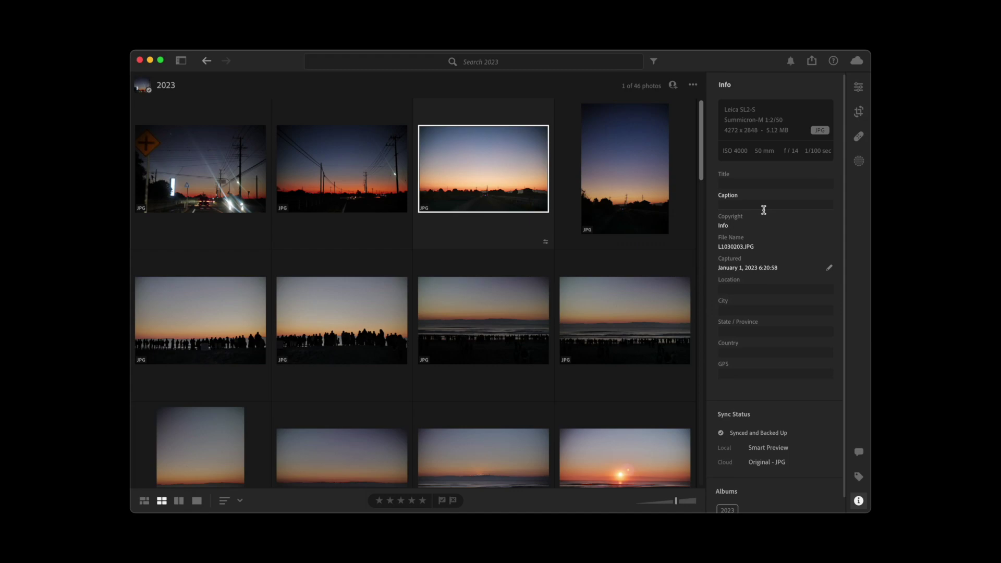
pyautogui.scroll(-1, 764, 210)
pyautogui.scroll(1, 764, 211)
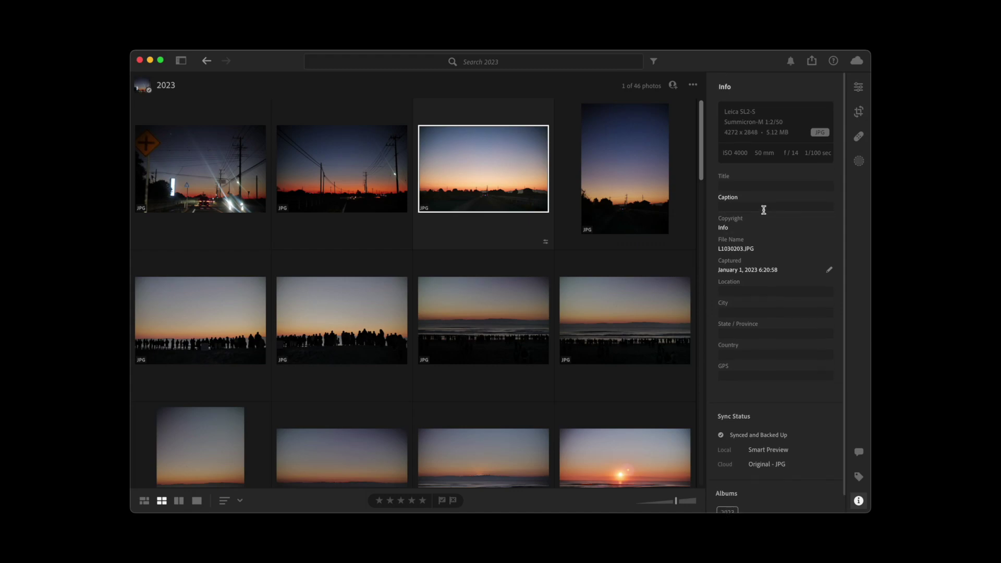
pyautogui.click(504, 320)
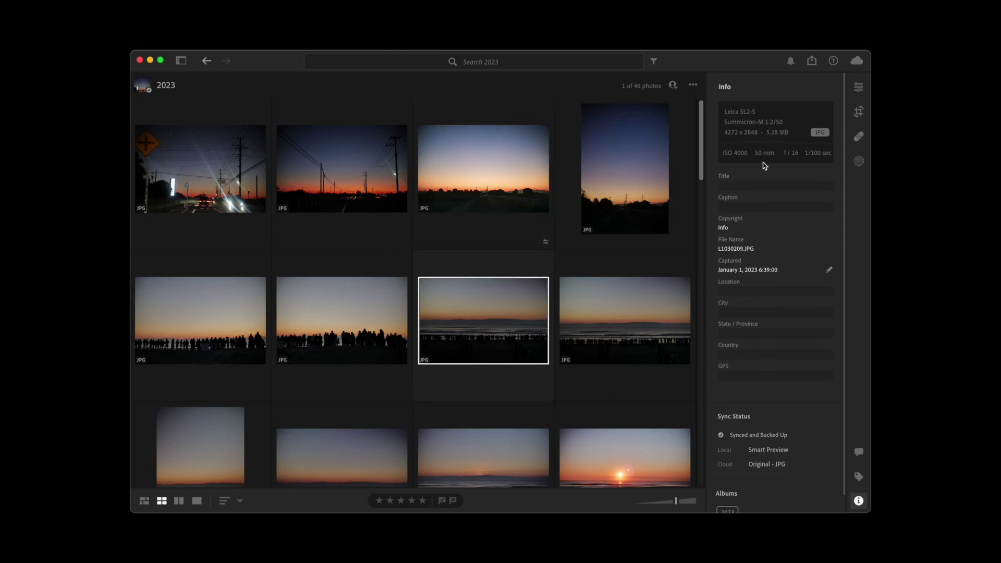
pyautogui.click(624, 304)
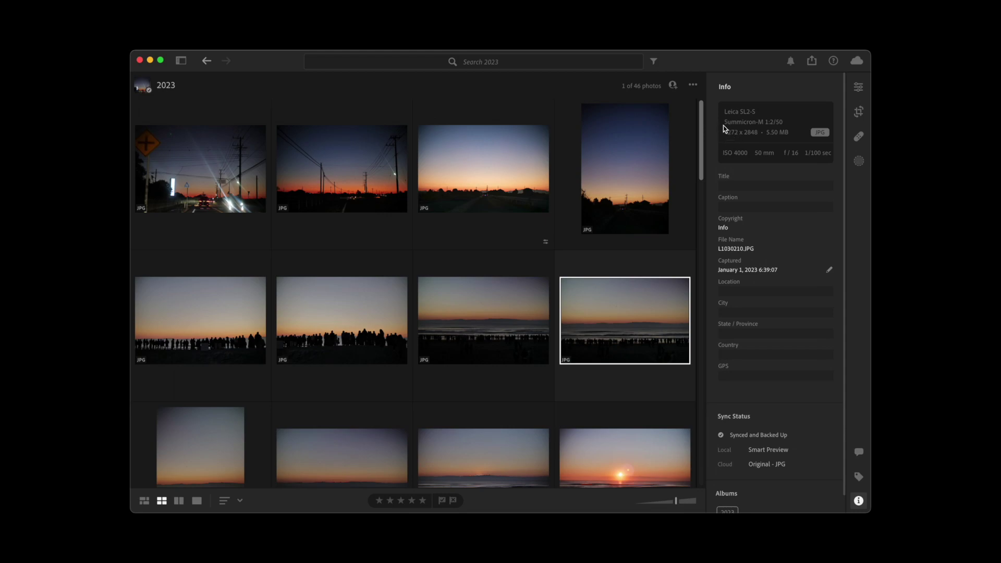
pyautogui.click(531, 182)
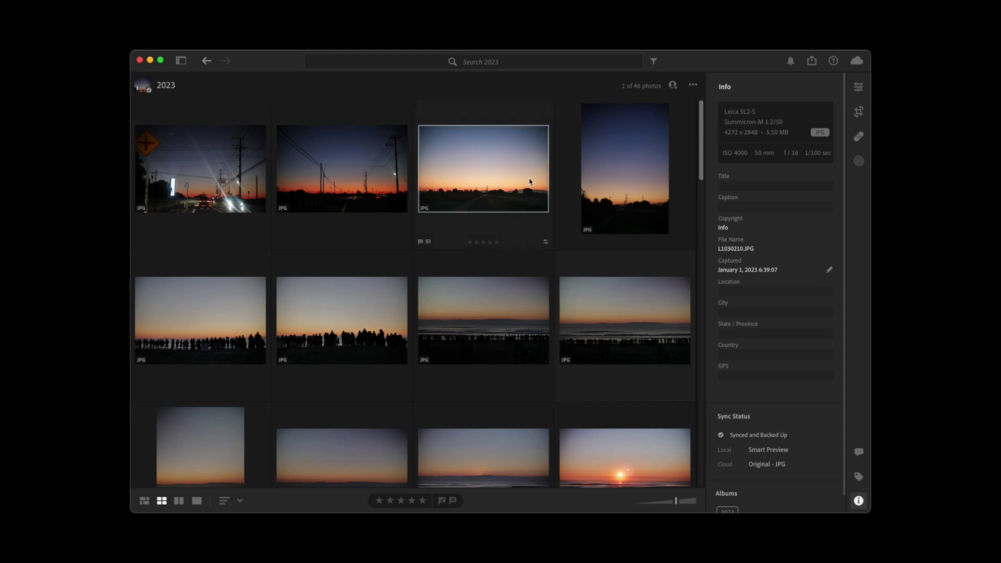
pyautogui.click(523, 294)
pyautogui.click(602, 186)
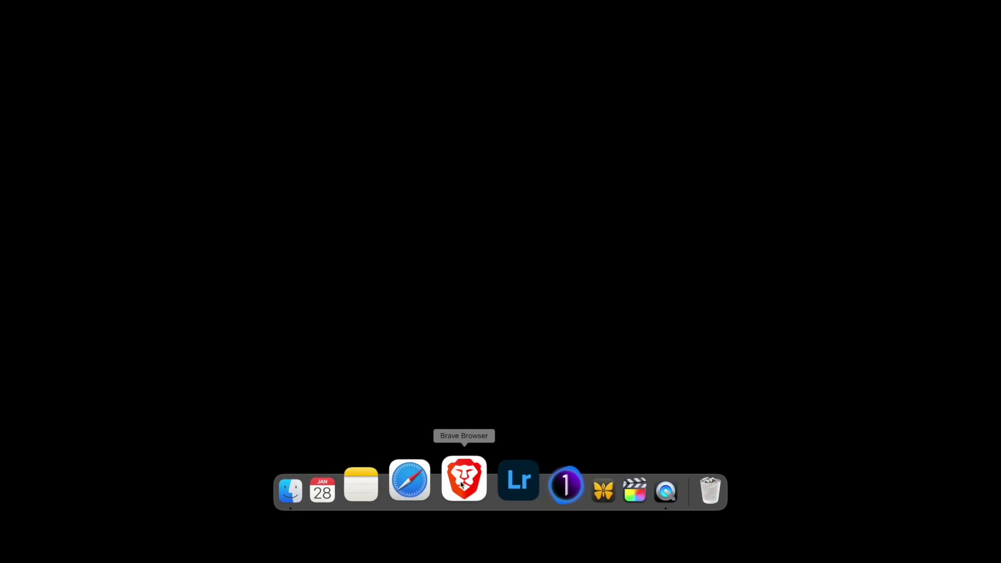
# Switch to Safari, view the Favorites on its start page, and close the window.
pyautogui.click(435, 487)
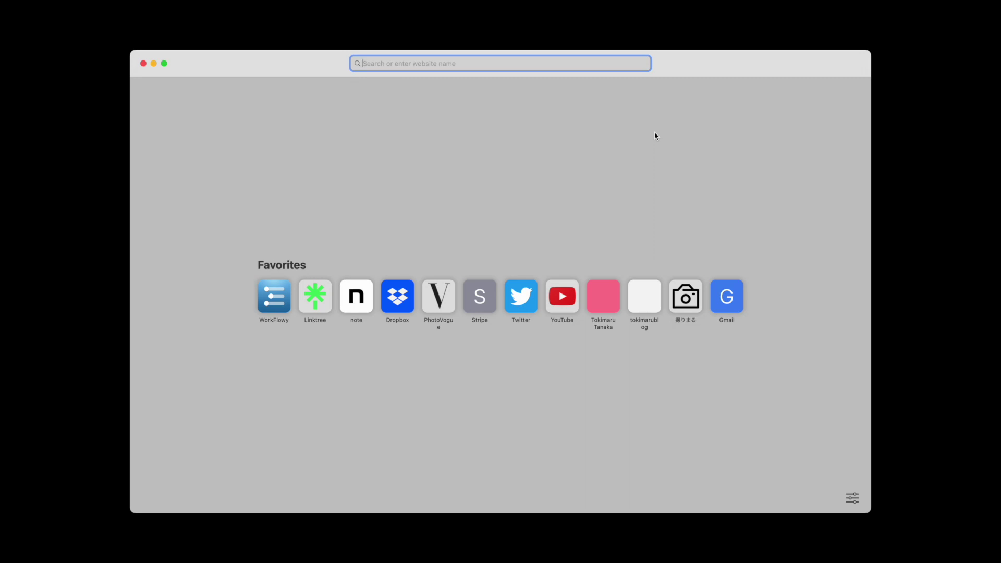
pyautogui.press('super+w')
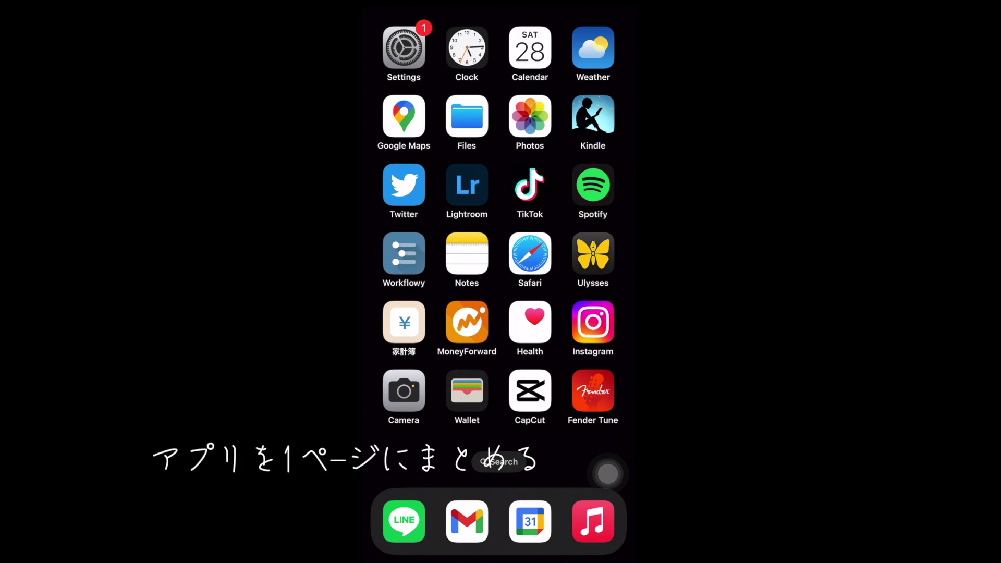
# View the iPhone's App Library and Today View widgets, and open Lightroom from its Take Photo widget.
pyautogui.moveTo(530, 392); pyautogui.dragTo(406, 393)
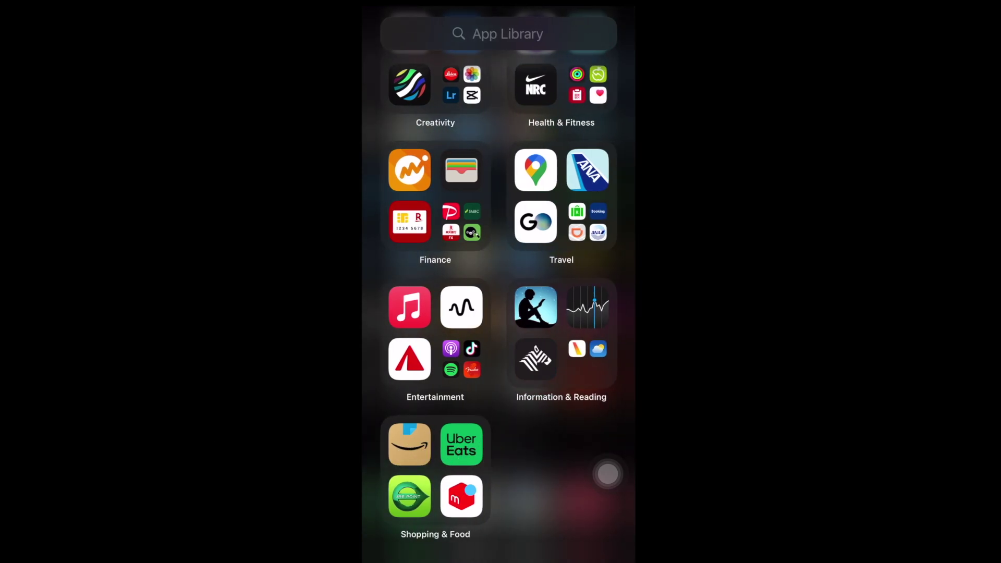
pyautogui.moveTo(406, 312); pyautogui.dragTo(615, 313)
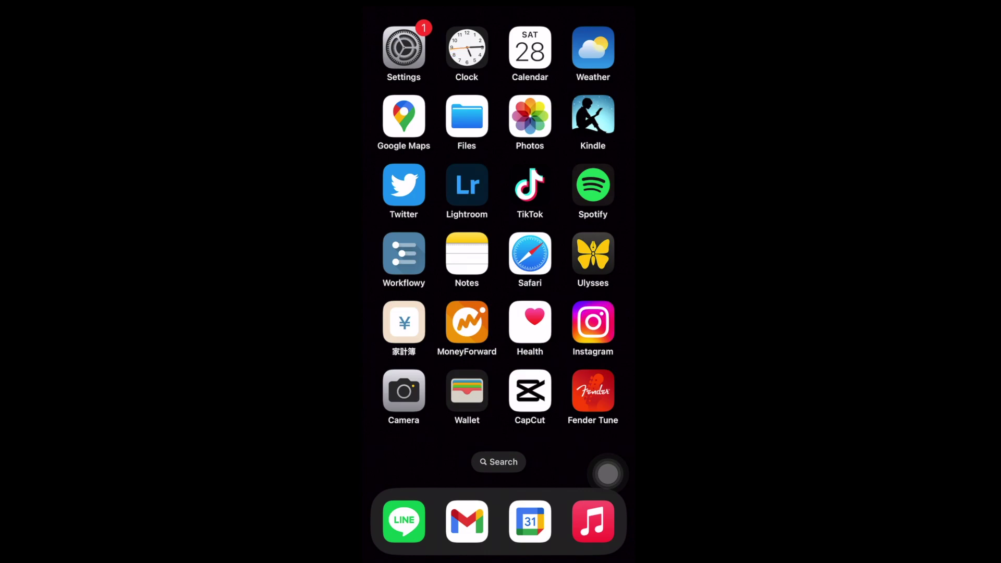
pyautogui.moveTo(407, 313); pyautogui.dragTo(615, 313)
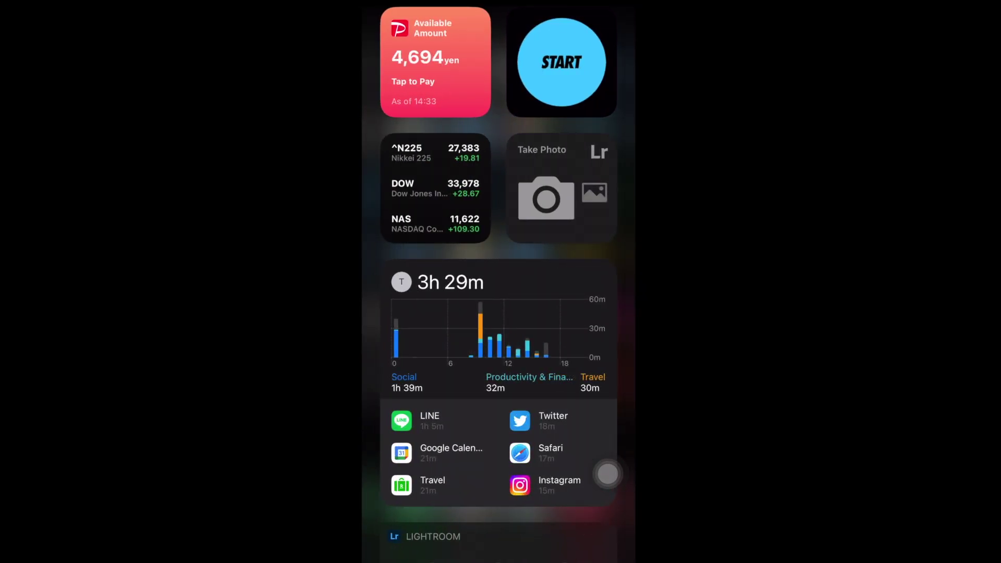
pyautogui.moveTo(574, 313); pyautogui.dragTo(599, 313)
pyautogui.click(546, 198)
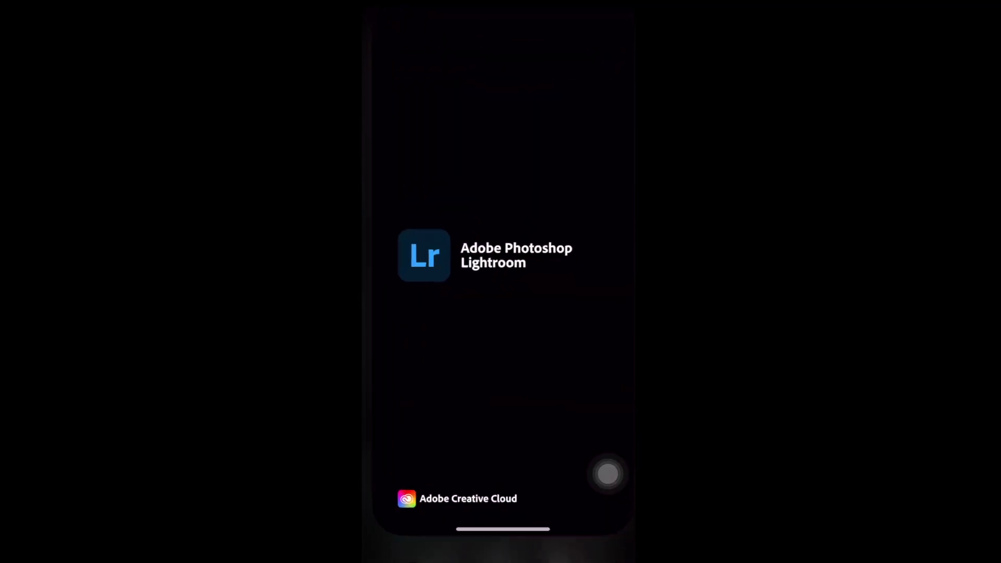